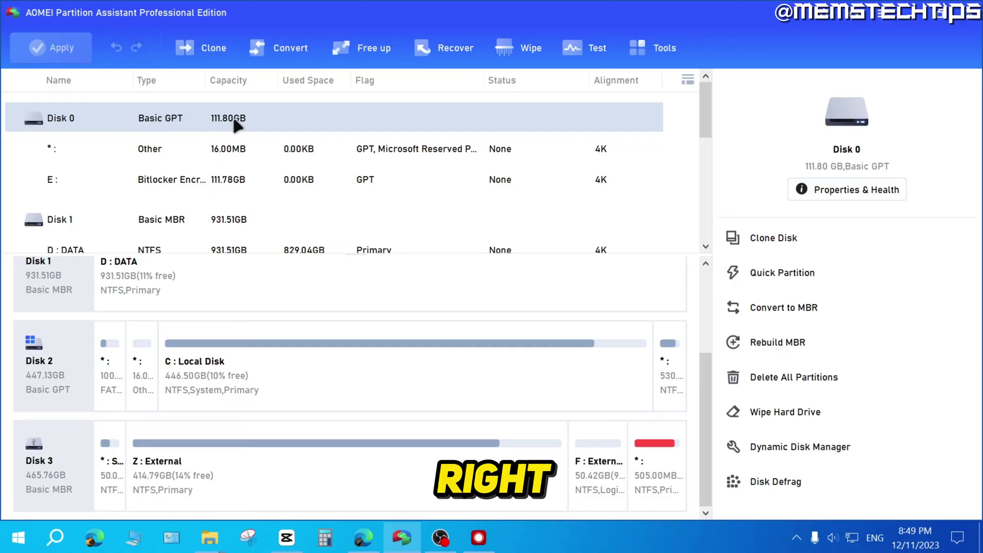
# Queue the GPT-to-MBR conversion of Disk 0 and confirm it.
pyautogui.rightClick(209, 120)
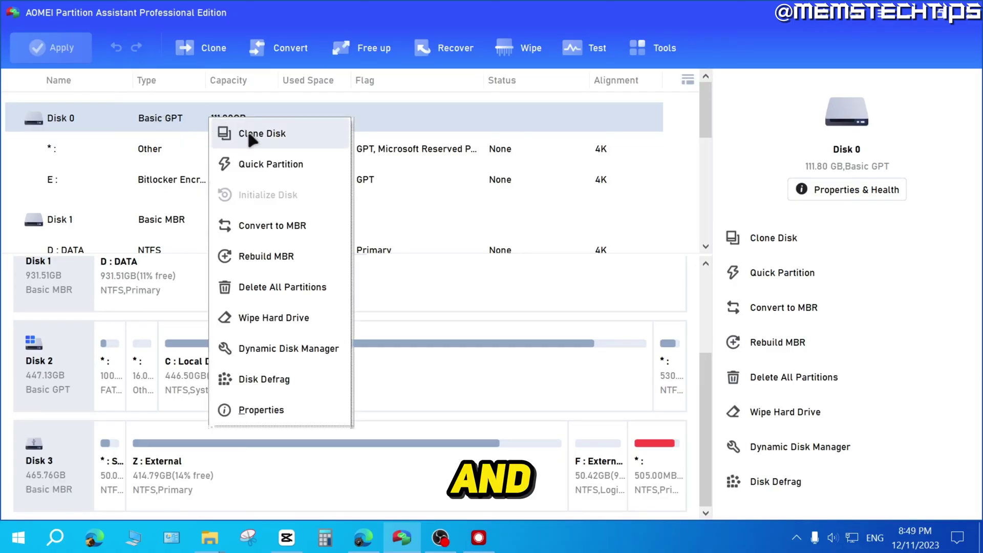
pyautogui.click(316, 225)
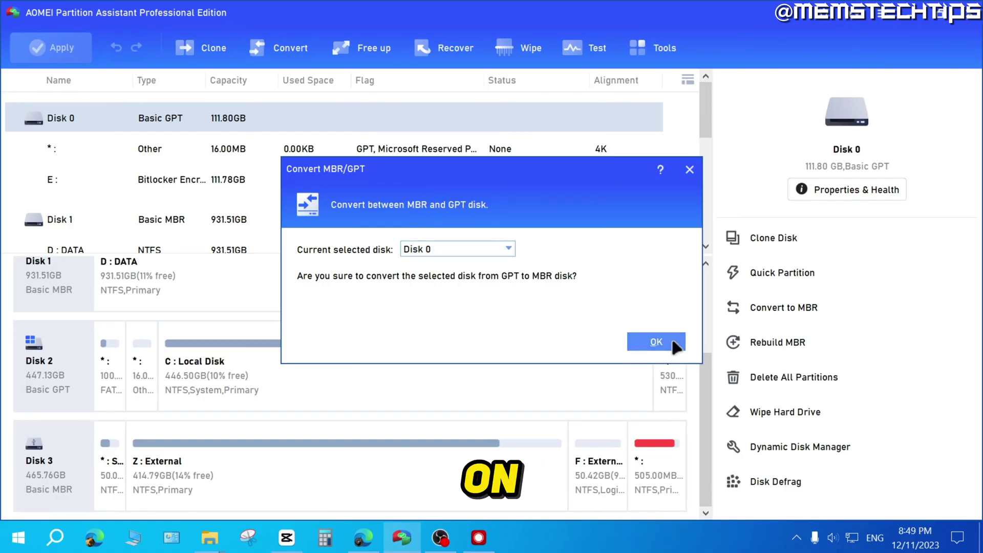
pyautogui.click(655, 343)
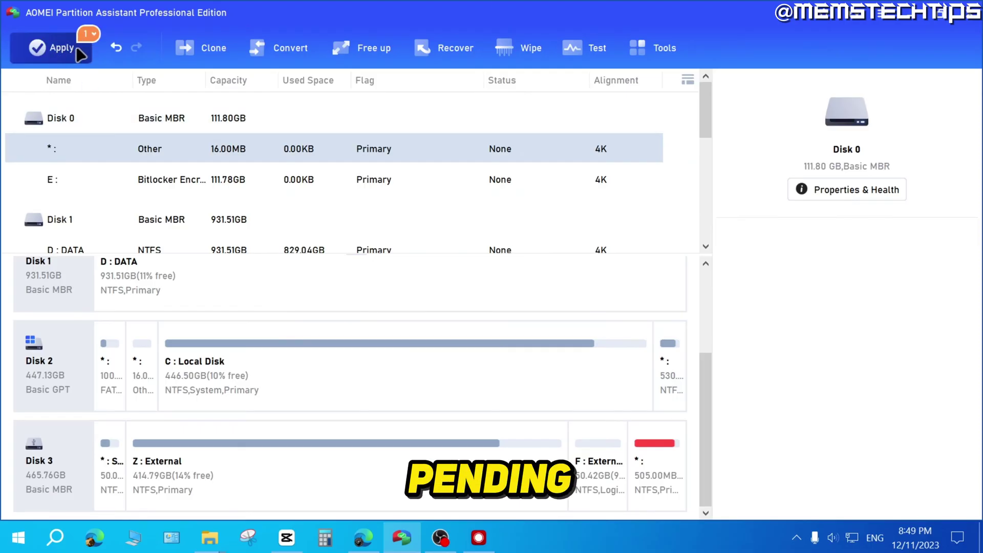
# Apply and confirm the pending Disk 0 GPT-to-MBR conversion, then dismiss the success message.
pyautogui.click(68, 49)
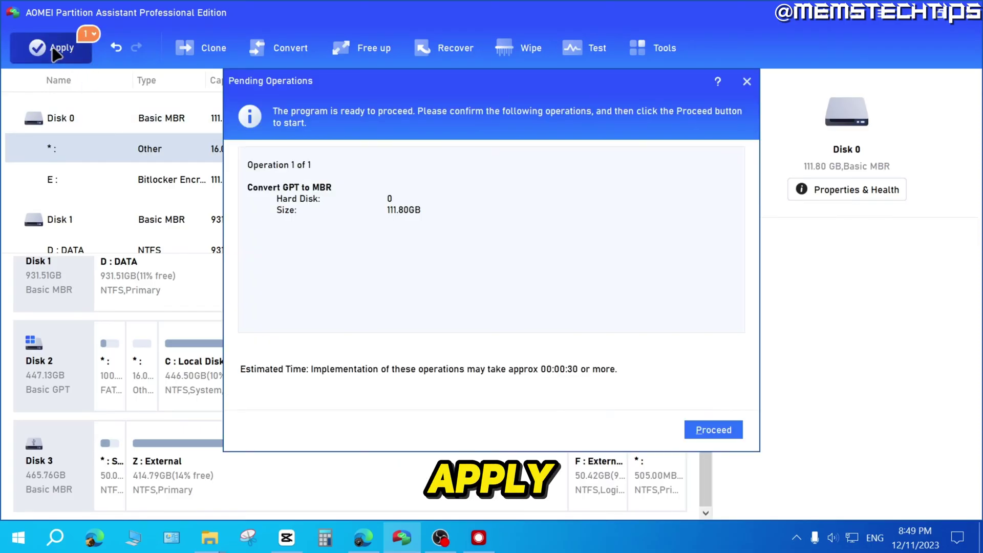
pyautogui.click(714, 430)
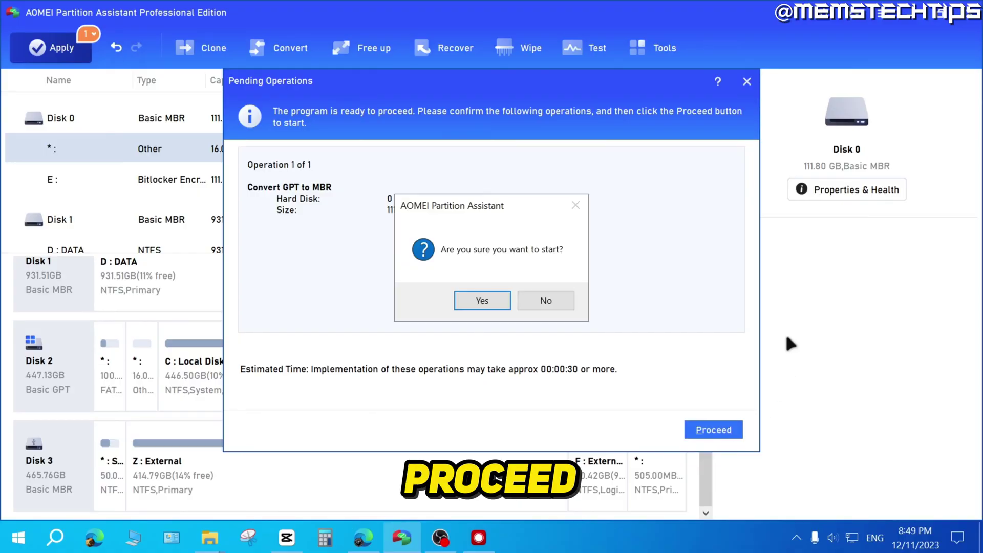
pyautogui.click(495, 300)
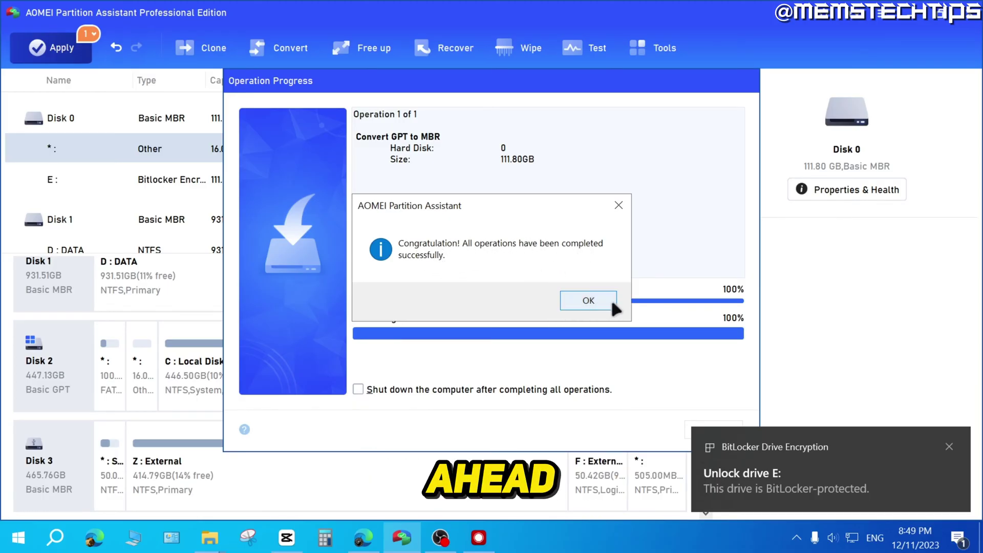
pyautogui.click(590, 300)
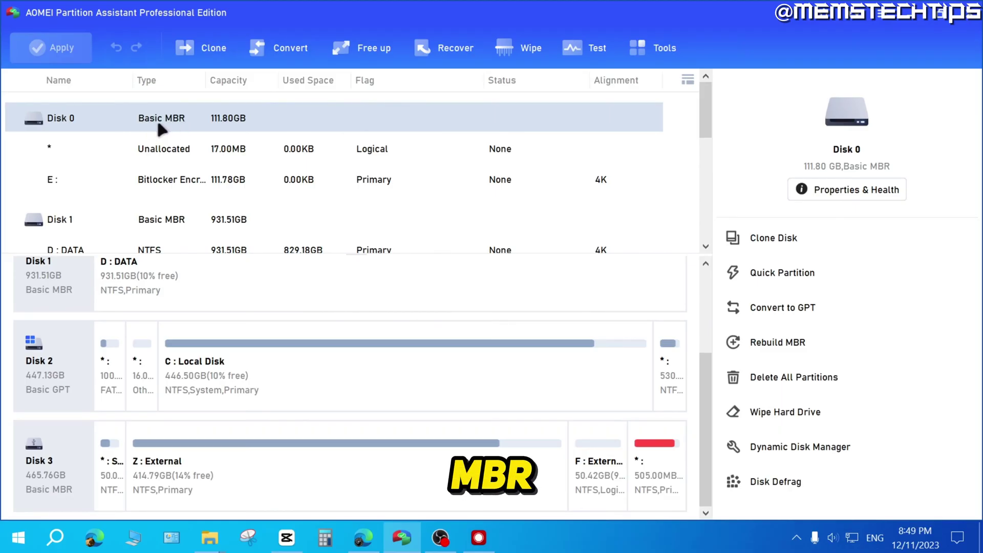
# Queue converting Disk 0 from MBR back to GPT.
pyautogui.rightClick(197, 123)
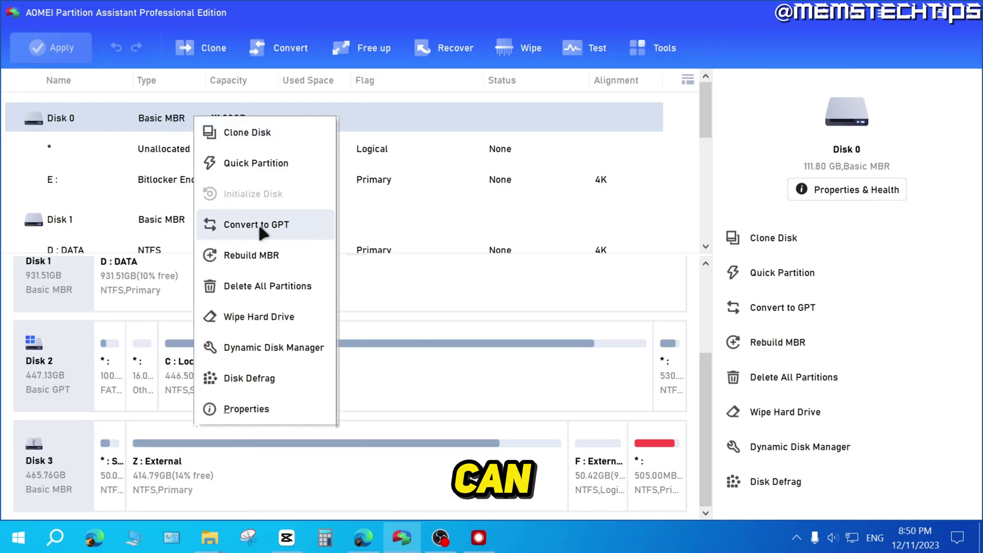
pyautogui.click(288, 224)
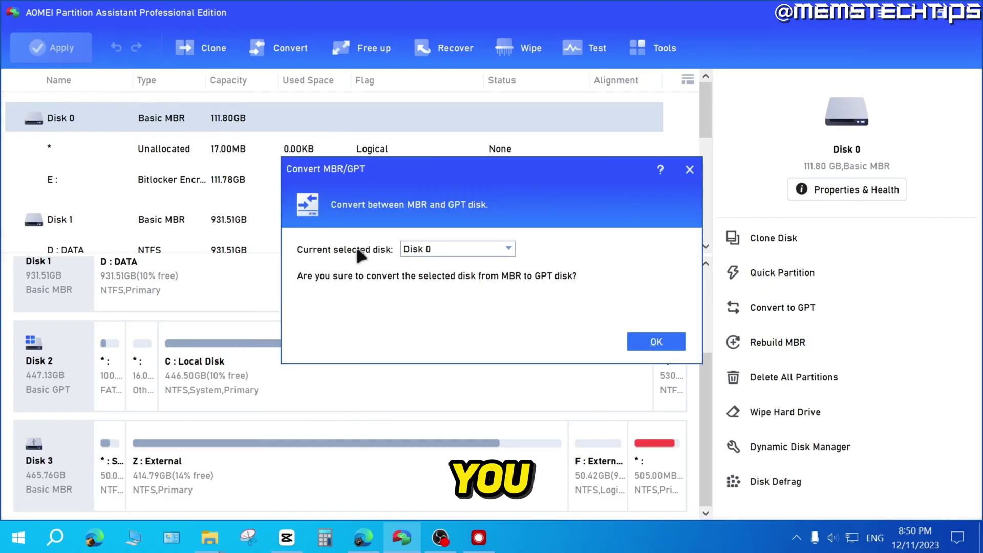
pyautogui.click(658, 342)
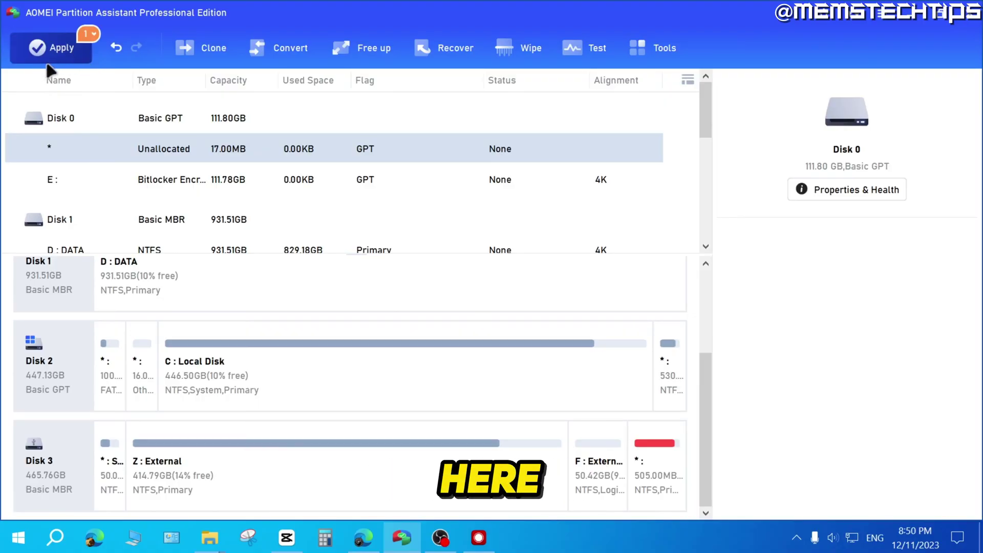
# Apply and confirm the MBR-to-GPT conversion, then dismiss the completion message.
pyautogui.click(56, 52)
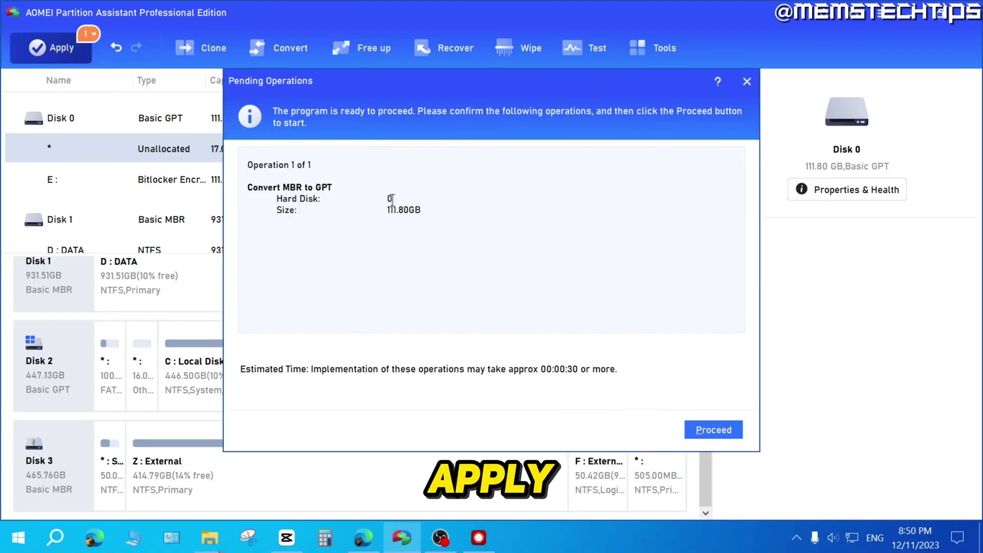
pyautogui.click(721, 430)
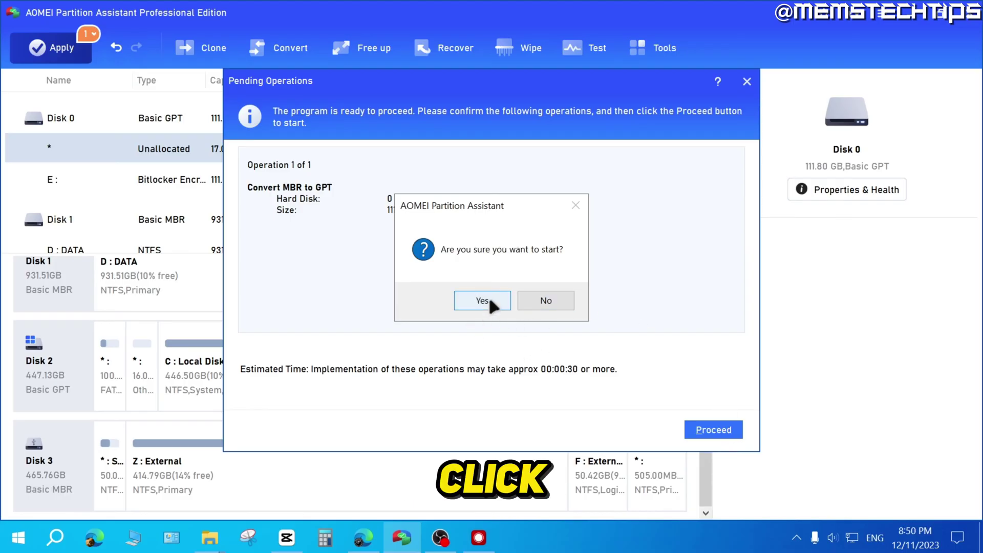
pyautogui.click(483, 301)
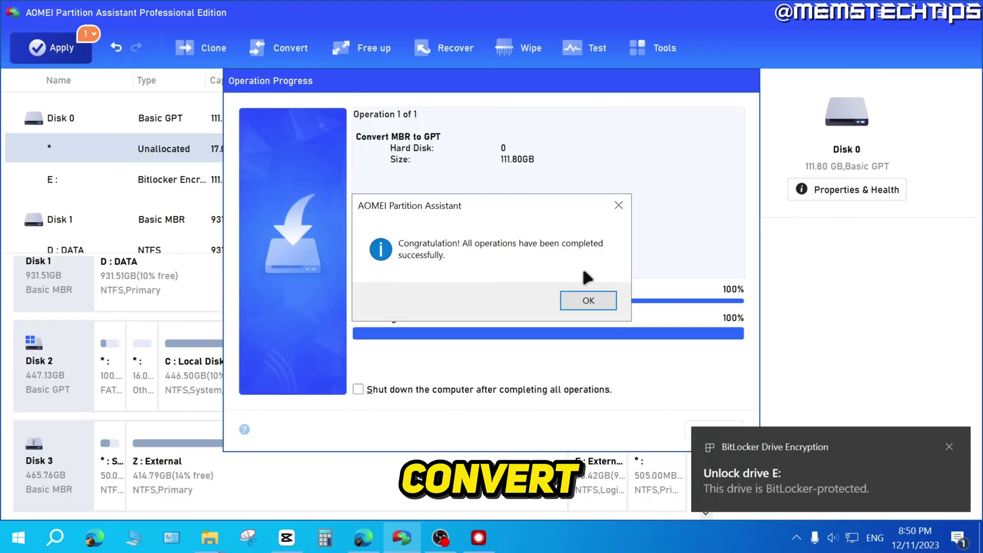
pyautogui.click(589, 301)
# Close the BitLocker Drive Encryption notification.
pyautogui.click(950, 446)
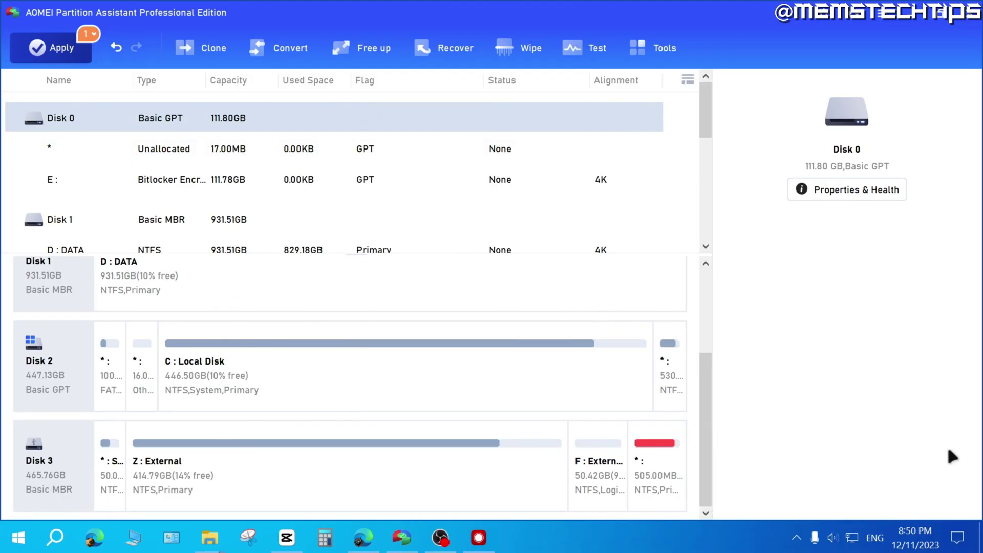